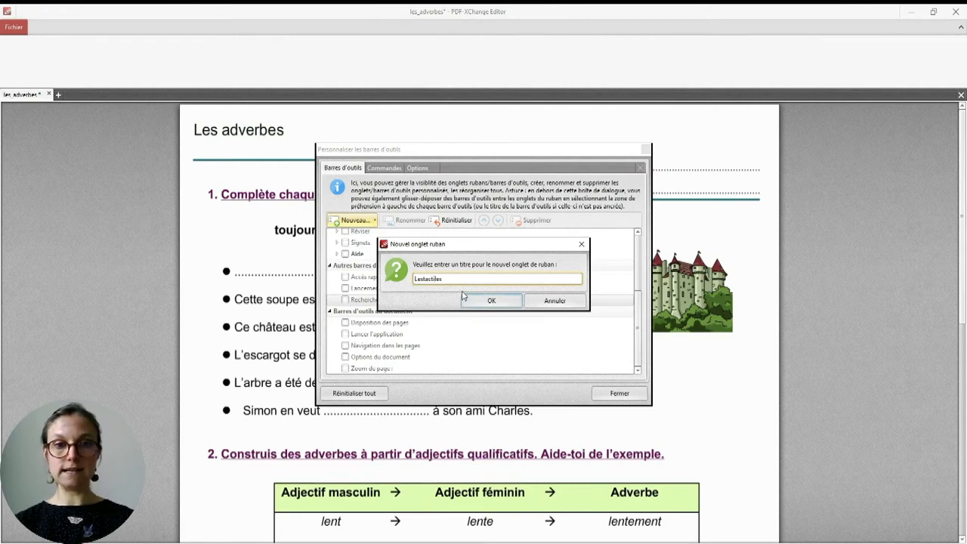
Create the ribbon tab titled Lestactiles and add the Outil Main command to it
click(487, 301)
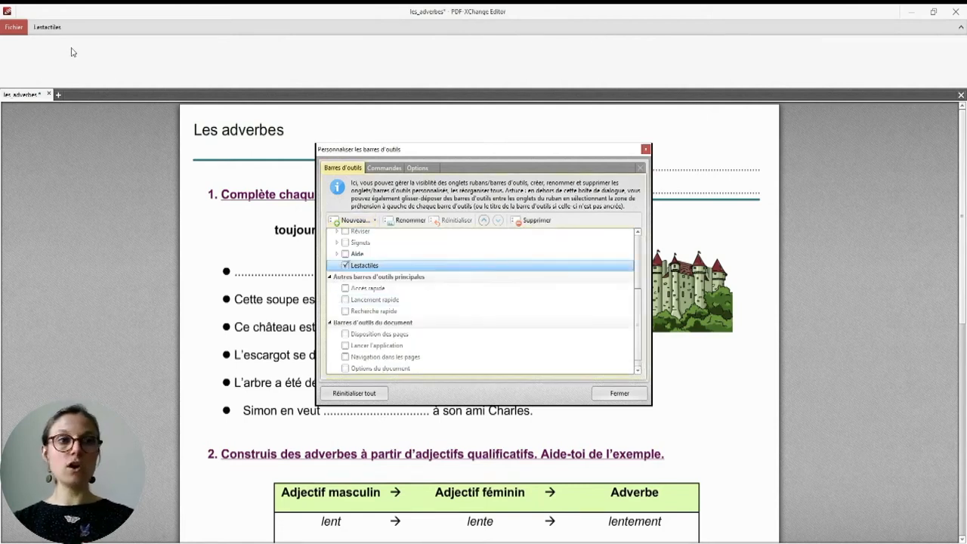
click(50, 30)
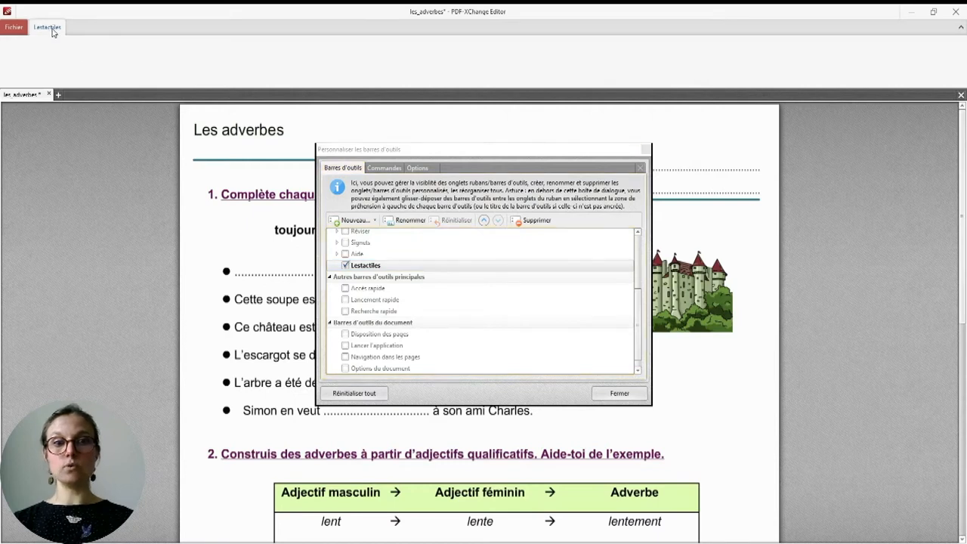
click(384, 168)
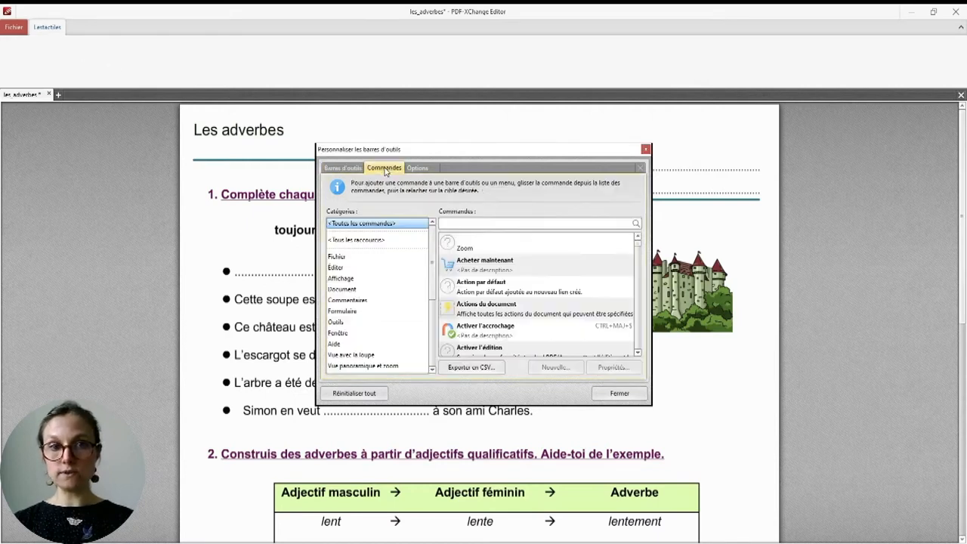
click(455, 220)
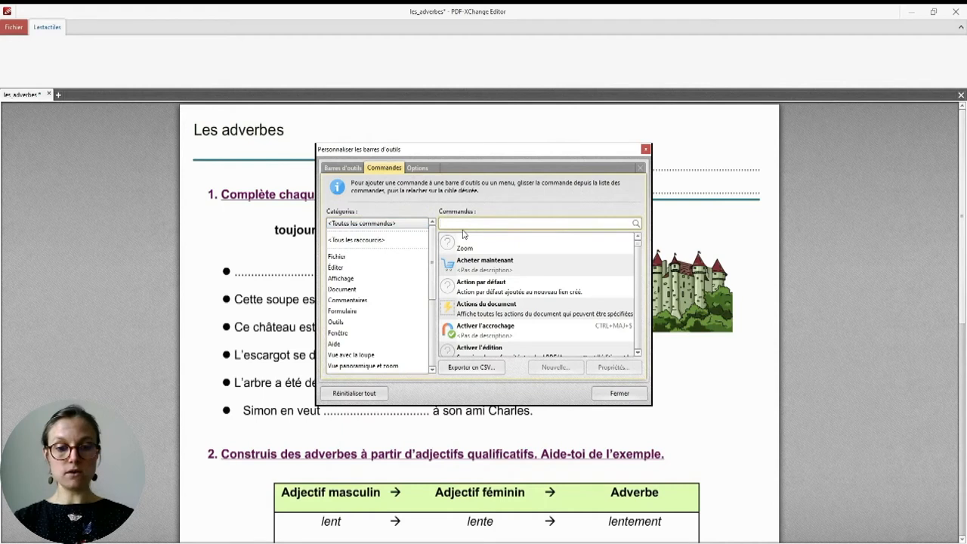
text(main)
scroll(457, 310, down, 2)
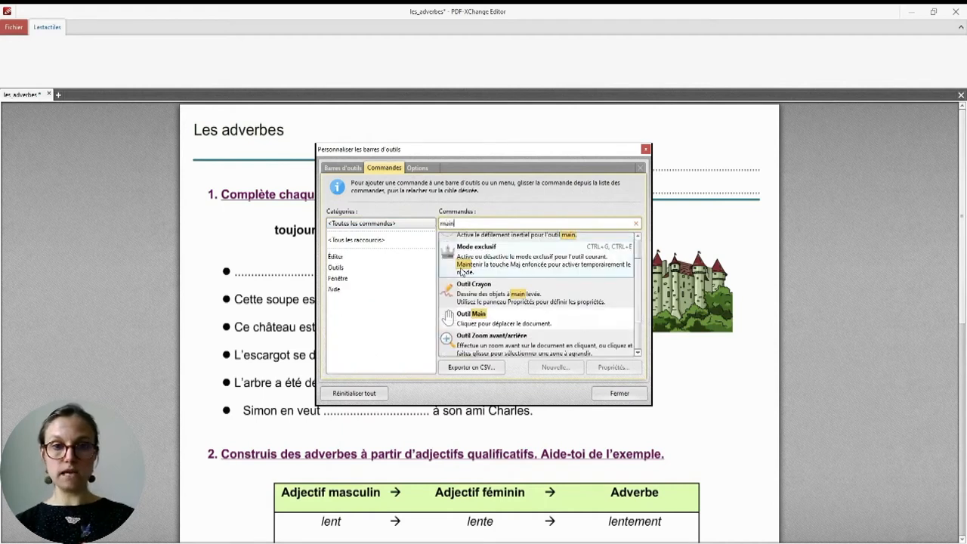
drag(455, 321, 109, 52)
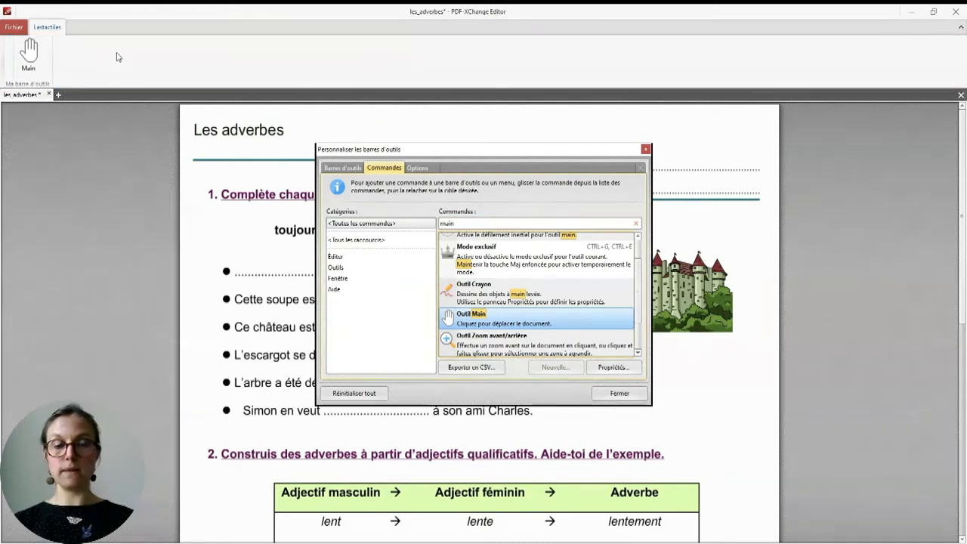
Find the Outil Capture command and add it beside Main on the Lestactiles ribbon tab
click(637, 224)
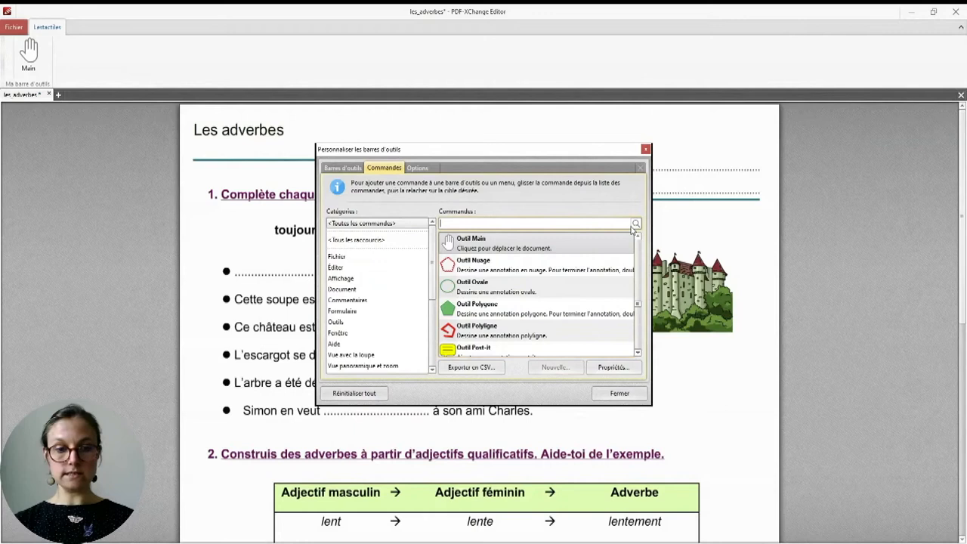
text(capture)
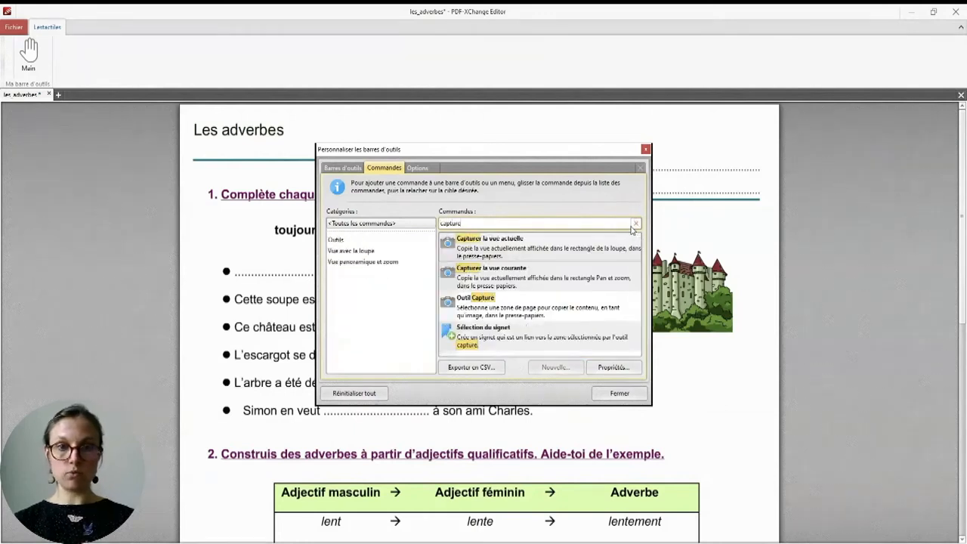
drag(455, 308, 65, 73)
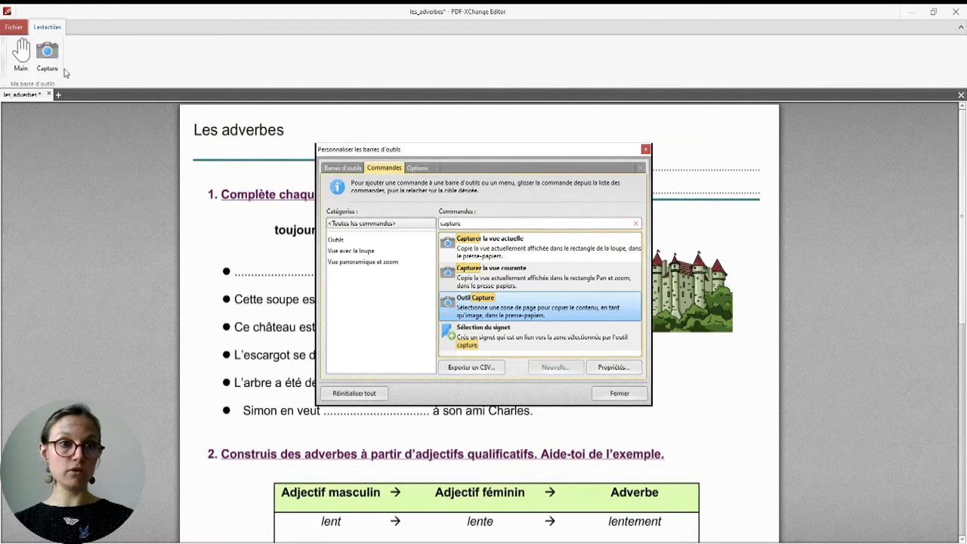
Find the Sélectionner du texte command and add it after Capture in the same ribbon group
click(635, 224)
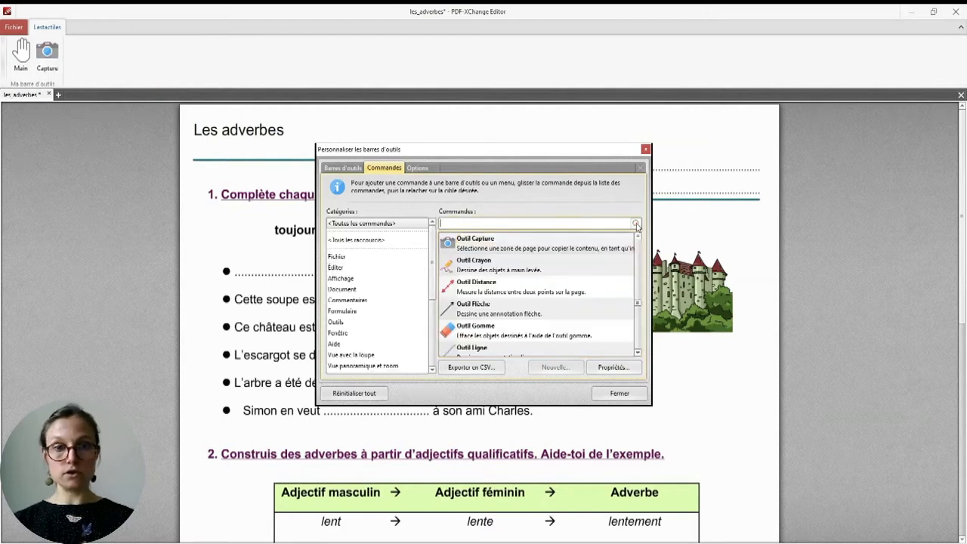
text(sélec)
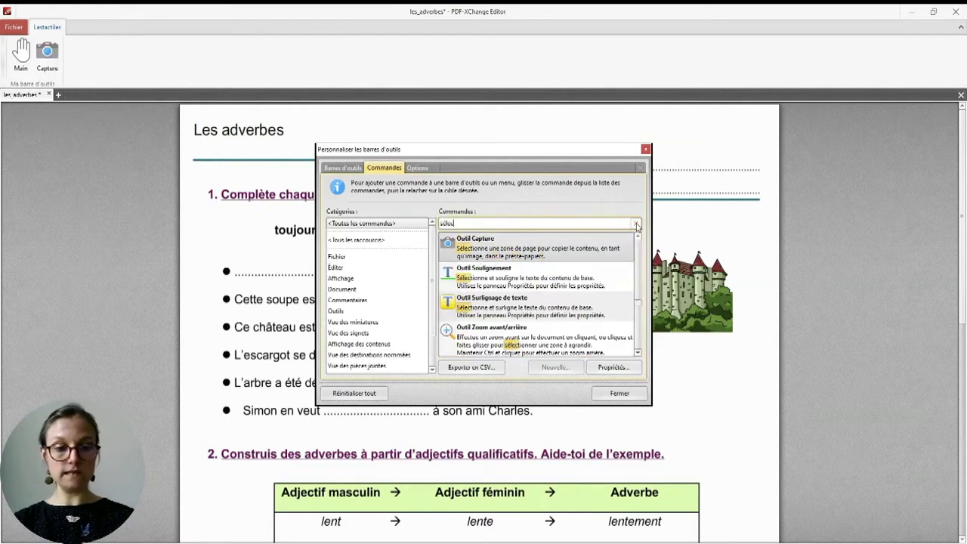
text(tionner)
scroll(519, 329, down, 5)
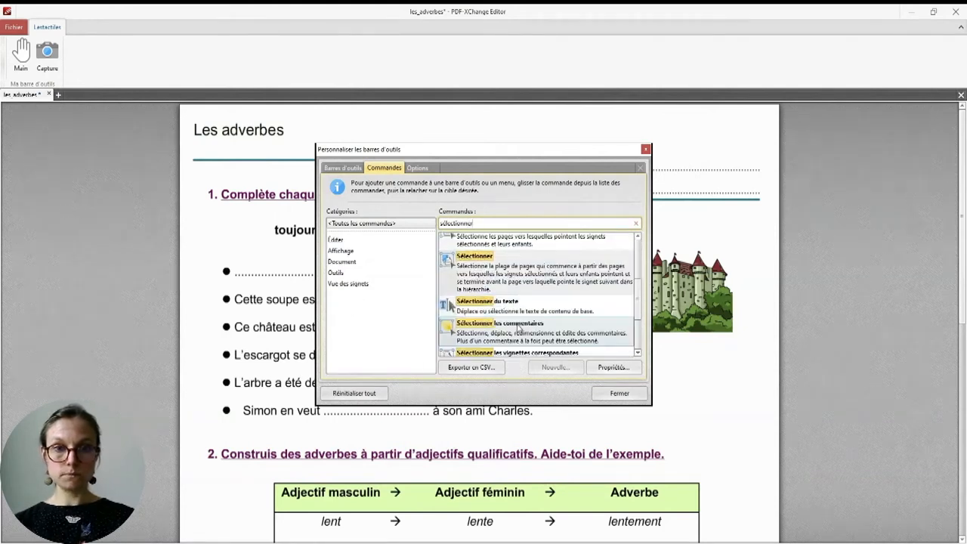
mouse_move(447, 304)
mouse_down()
mouse_move(444, 264)
mouse_move(400, 143)
mouse_move(255, 83)
mouse_move(71, 60)
mouse_up()
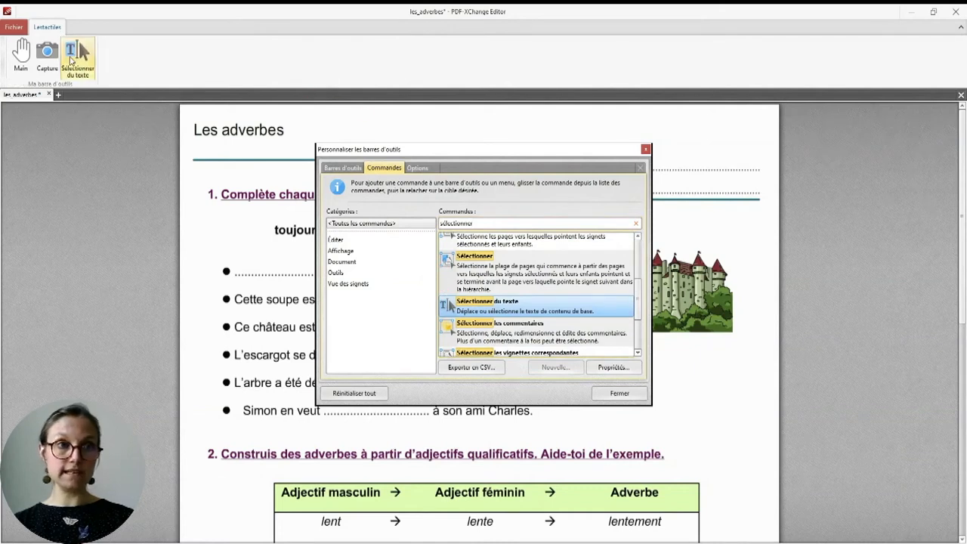
Find the OCR de(s) page(s) command and add it after Sélectionner du texte in the first group
click(639, 225)
text(oc)
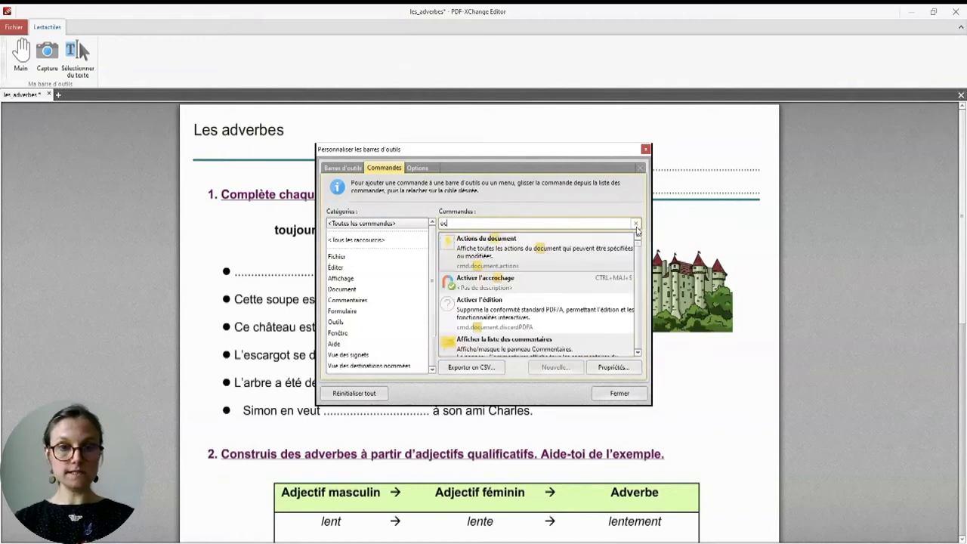
text(r)
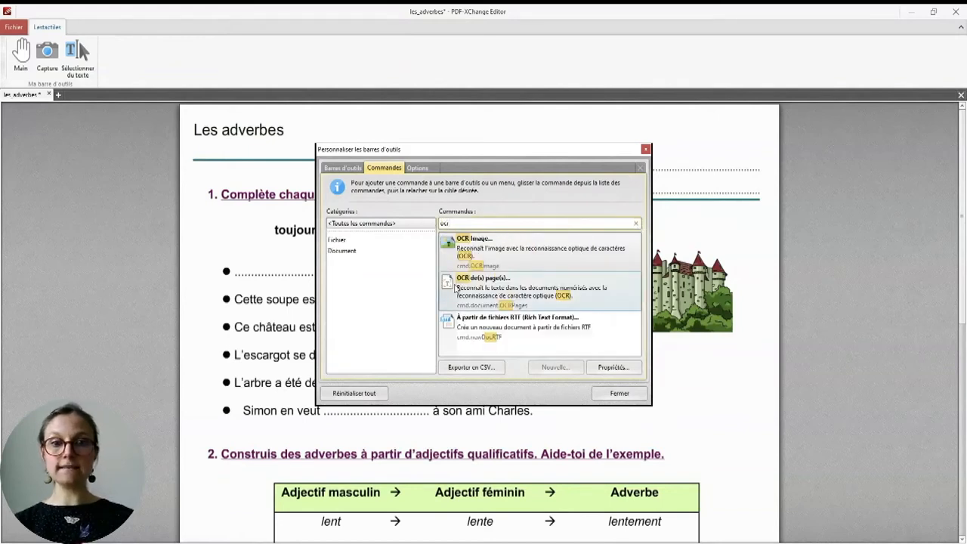
click(455, 287)
drag(438, 262, 125, 53)
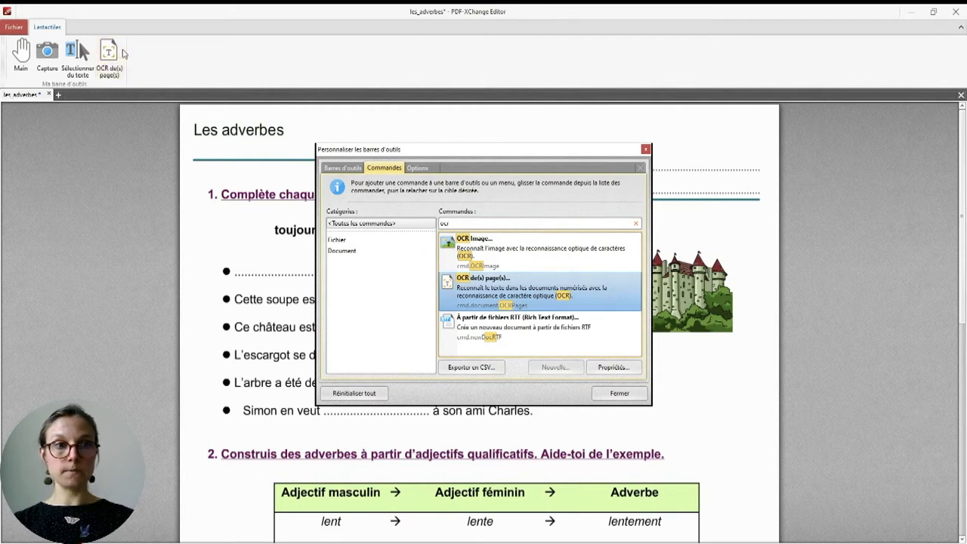
Search the commands for "texte" and place Outil Machine à écrire in a new second group on the ribbon tab
click(637, 225)
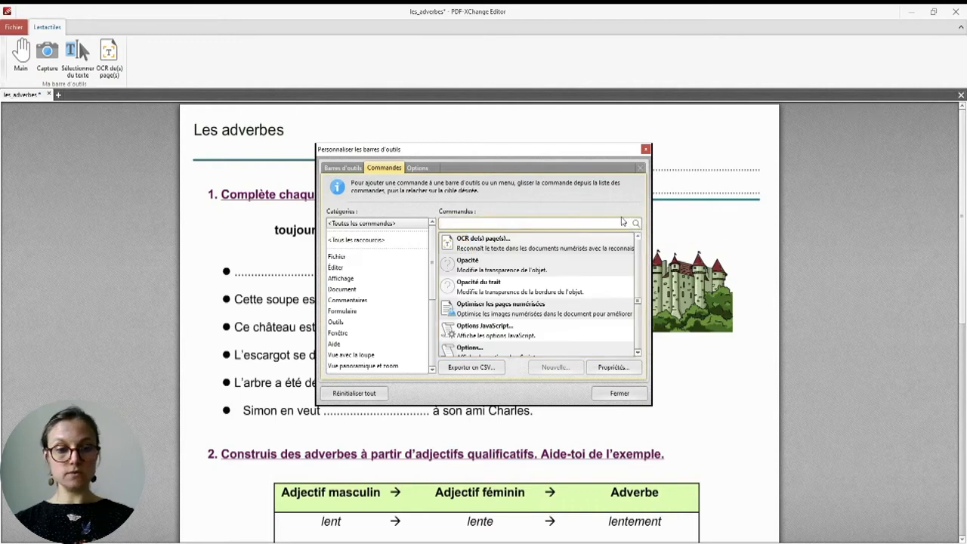
text(texte)
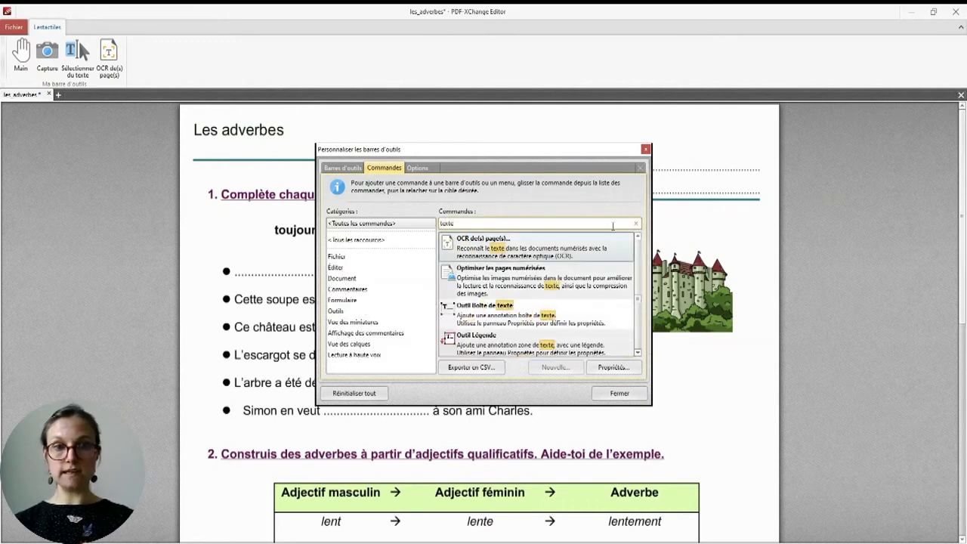
scroll(543, 281, down, 2)
drag(451, 301, 300, 73)
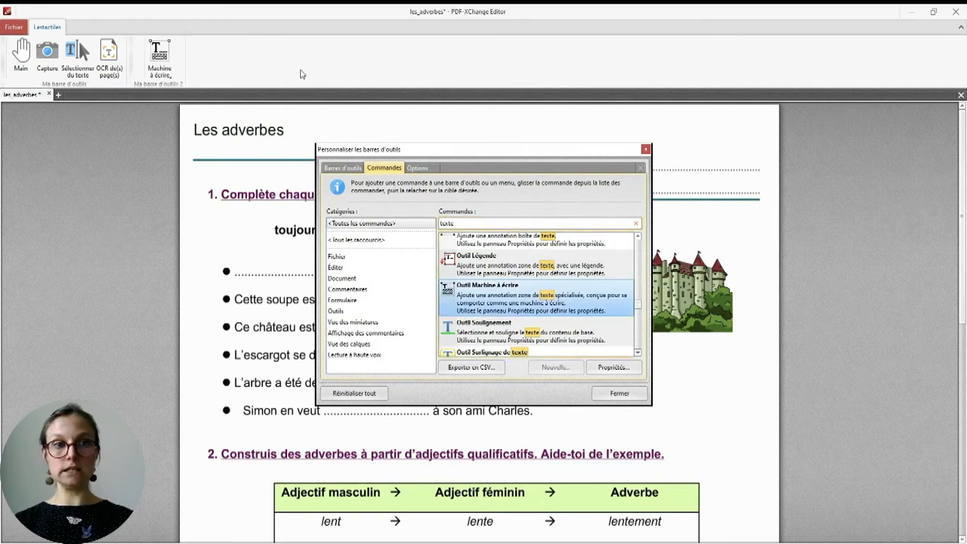
Add the text commands Outil Soulignement, Outil Surlignage de texte and Outil pour barrer le texte after Machine à écrire in the second group
scroll(474, 312, down, 1)
drag(449, 316, 175, 60)
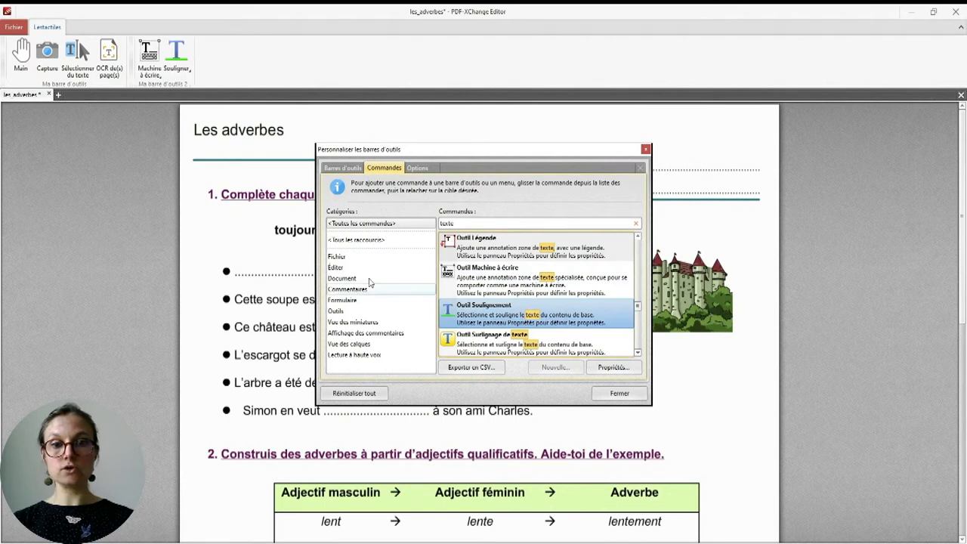
drag(455, 343, 204, 60)
scroll(453, 333, down, 2)
drag(452, 340, 232, 59)
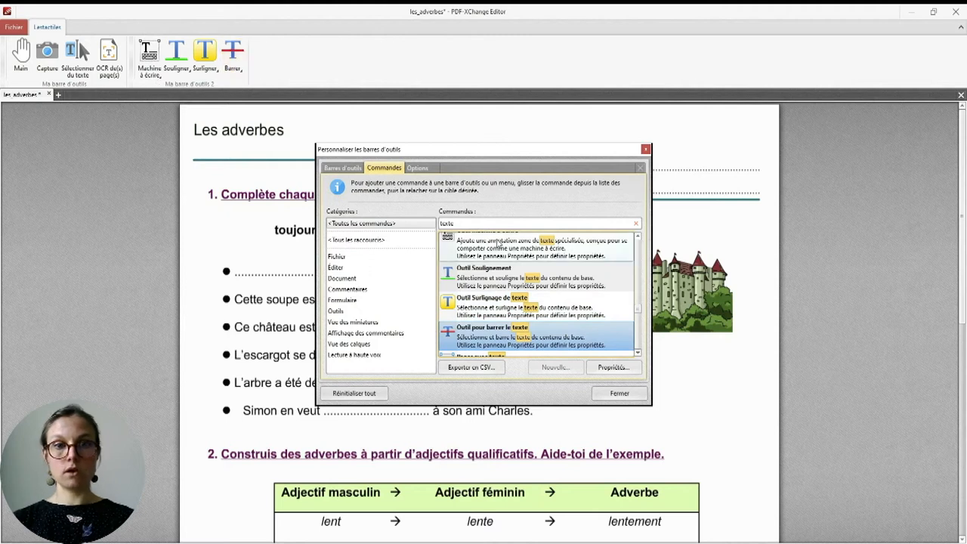
Find the Outil Crayon command and place it in a new third group on the ribbon tab
click(495, 223)
text(cray)
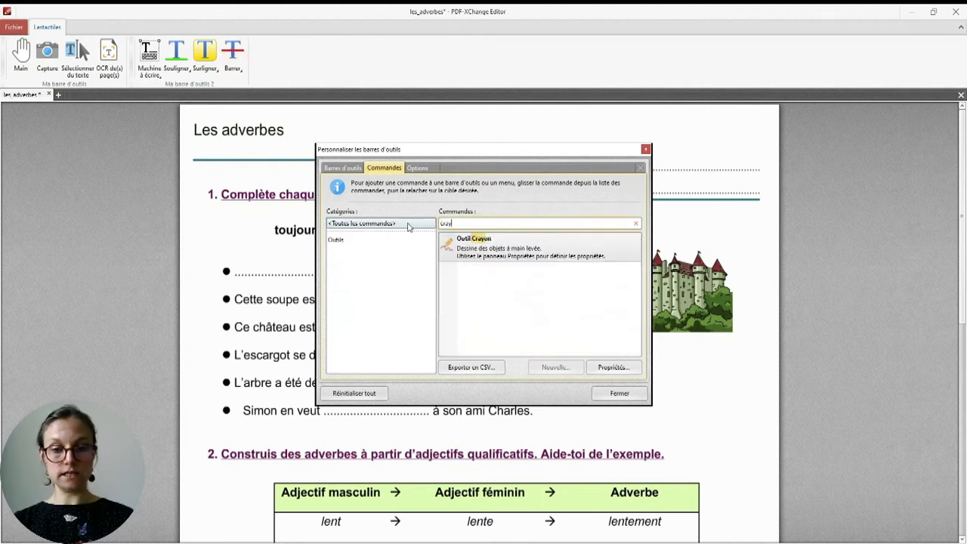
text(on)
drag(458, 250, 364, 71)
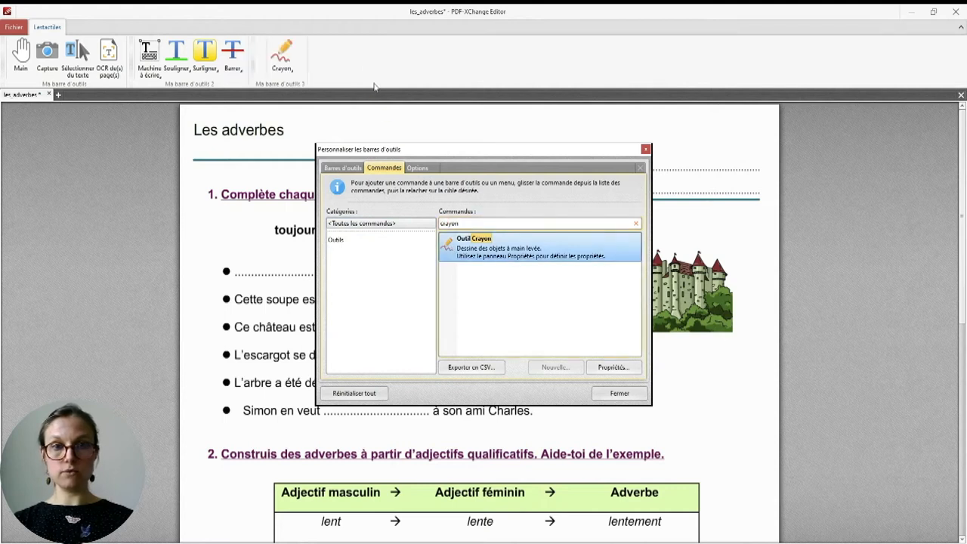
Find the Outil Gomme command and add it beside Crayon in the third group
click(473, 224)
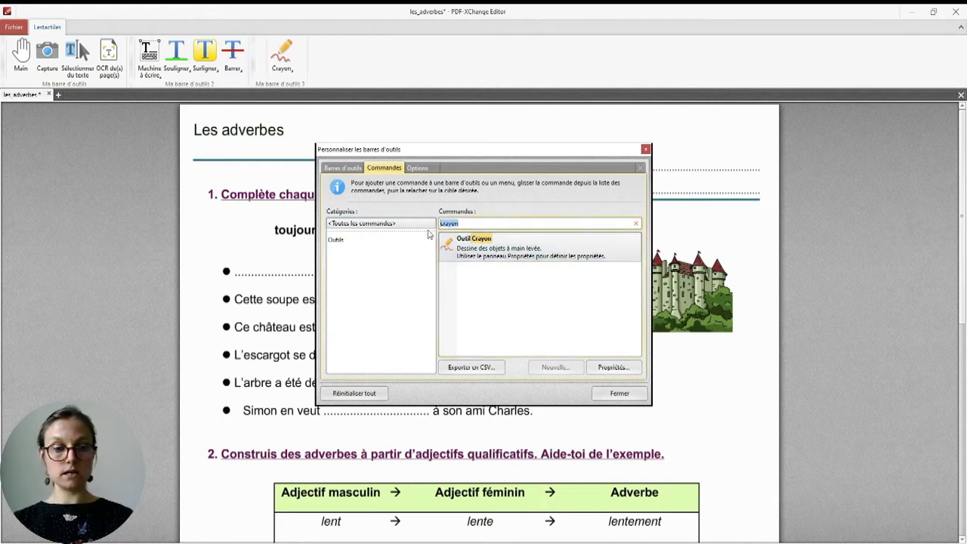
text(gomm)
drag(453, 272, 317, 68)
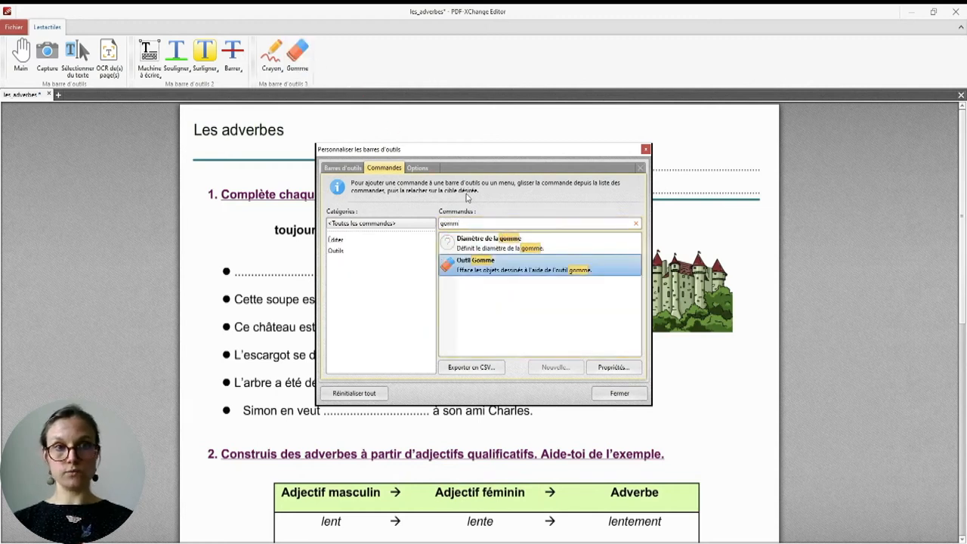
Search the commands for "ligne" and place the Ligne tool in a new fourth group on the ribbon tab
click(635, 224)
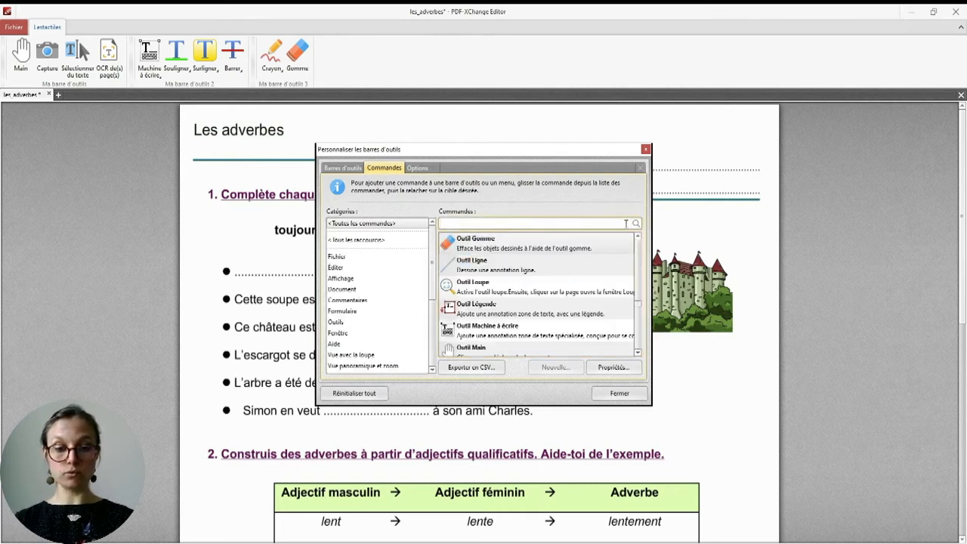
text(lg)
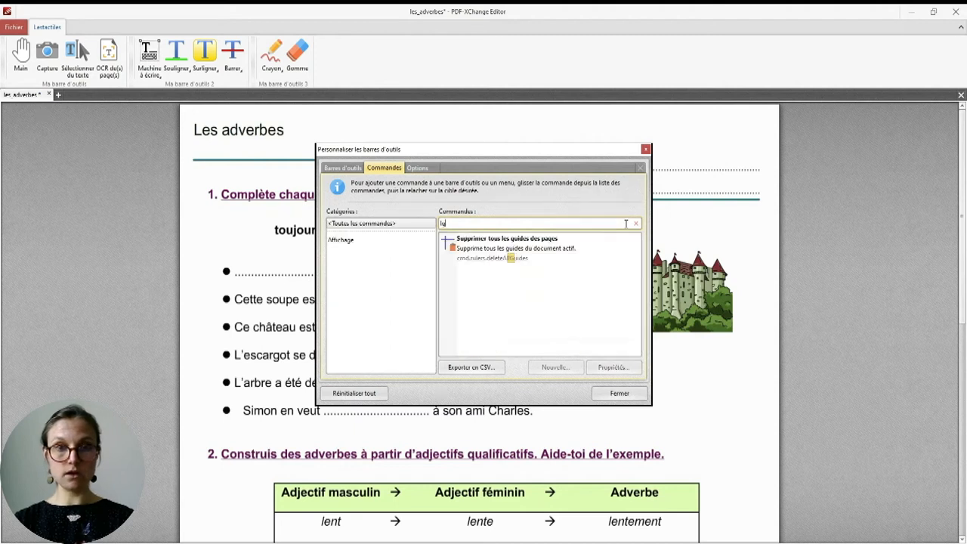
key(BackSpace)
text(igne)
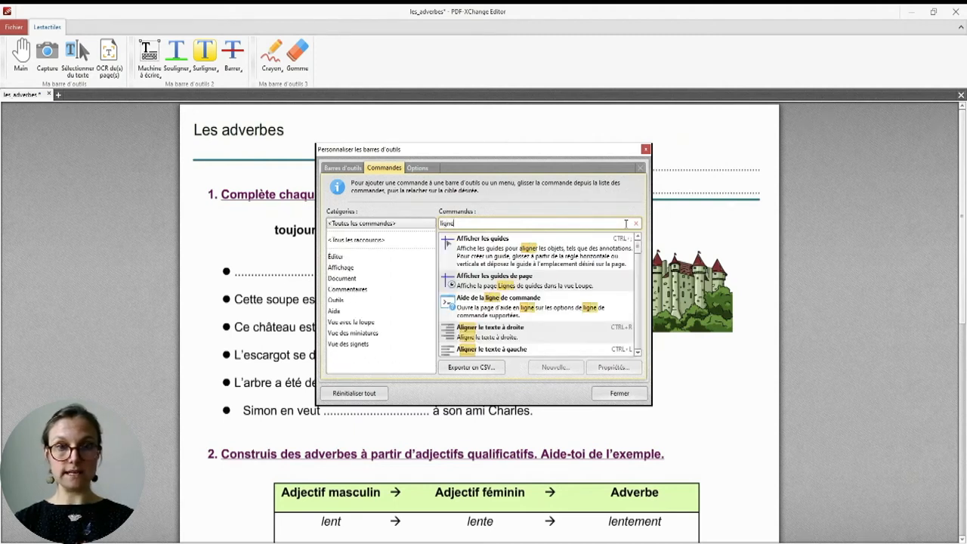
scroll(488, 301, down, 5)
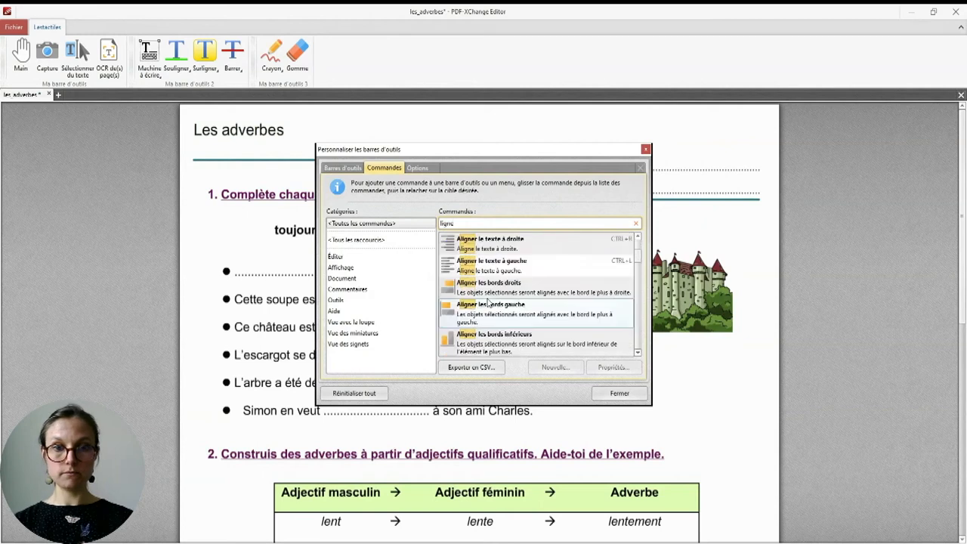
scroll(488, 300, down, 8)
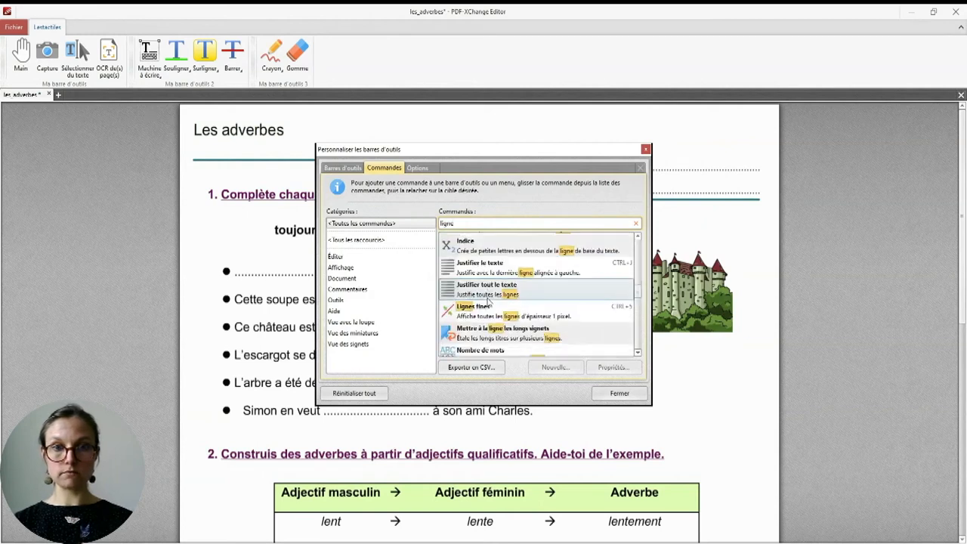
drag(450, 274, 428, 66)
Find the Outil Ovale command and add it beside Ligne in the fourth group
drag(466, 222, 422, 226)
text(ov)
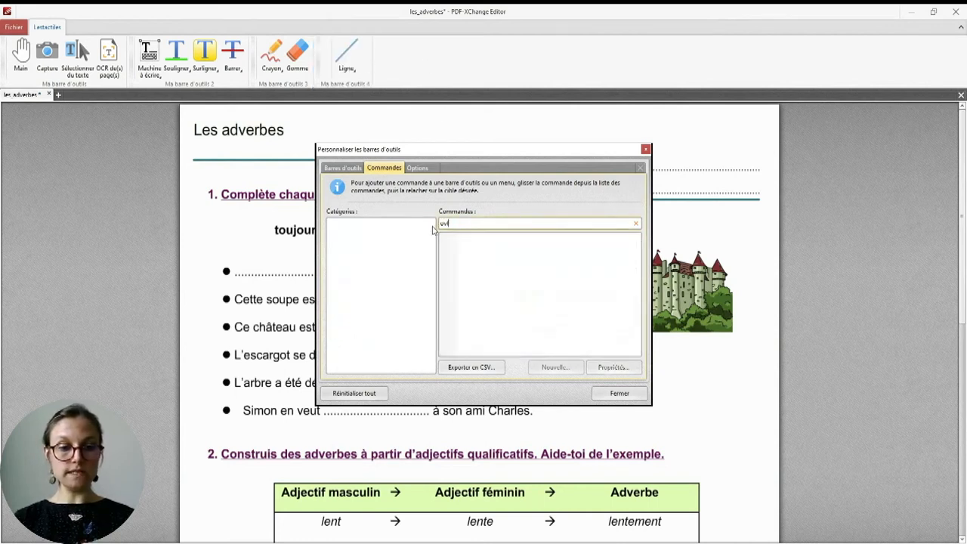
text(la)
key(BackSpace)
key(BackSpace)
text(al)
drag(451, 246, 378, 67)
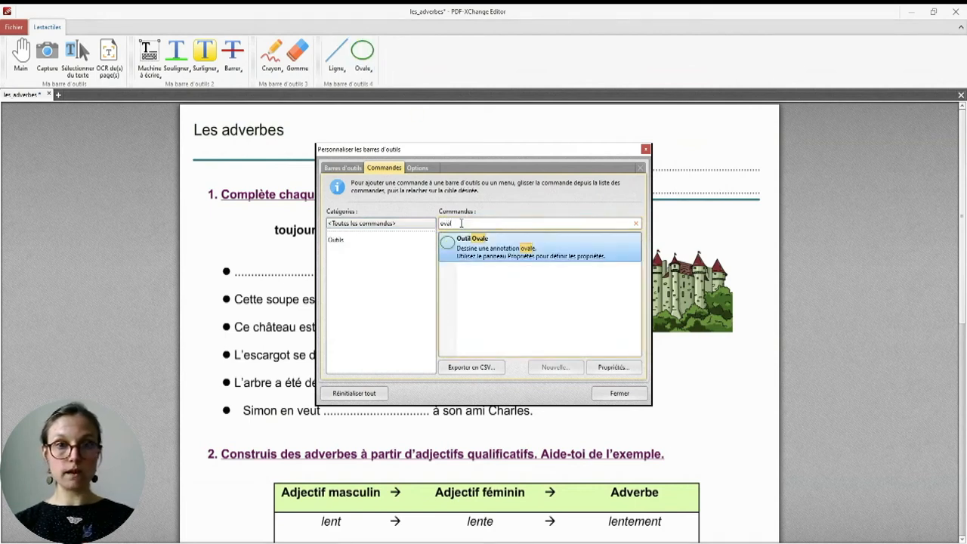
Find the Outil Rectangle command and add it after Ovale in the fourth group
drag(464, 221, 442, 224)
text(rectangle)
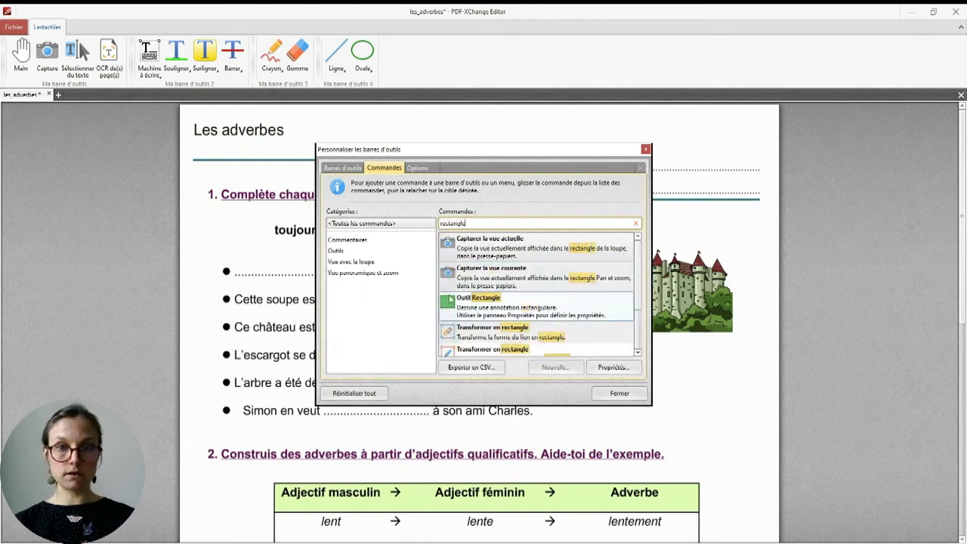
drag(448, 302, 389, 66)
Find the Outil Flèche command, add it after Rectangle in the fourth group, and clear the command search
drag(465, 224, 414, 61)
text(flèche)
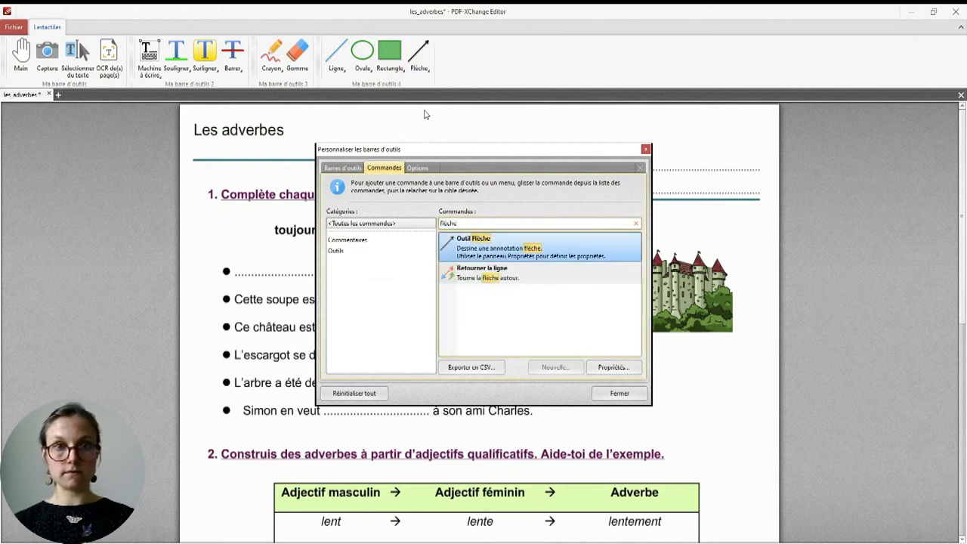
click(636, 224)
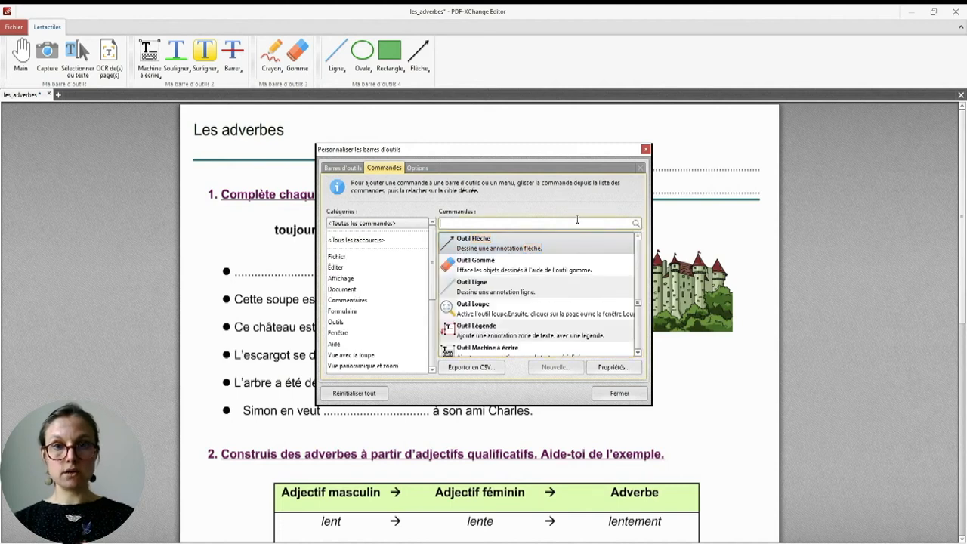
Search the commands for "zoom" and place Page entière and Taille actuelle in a new fifth group on the ribbon tab
text(zoom)
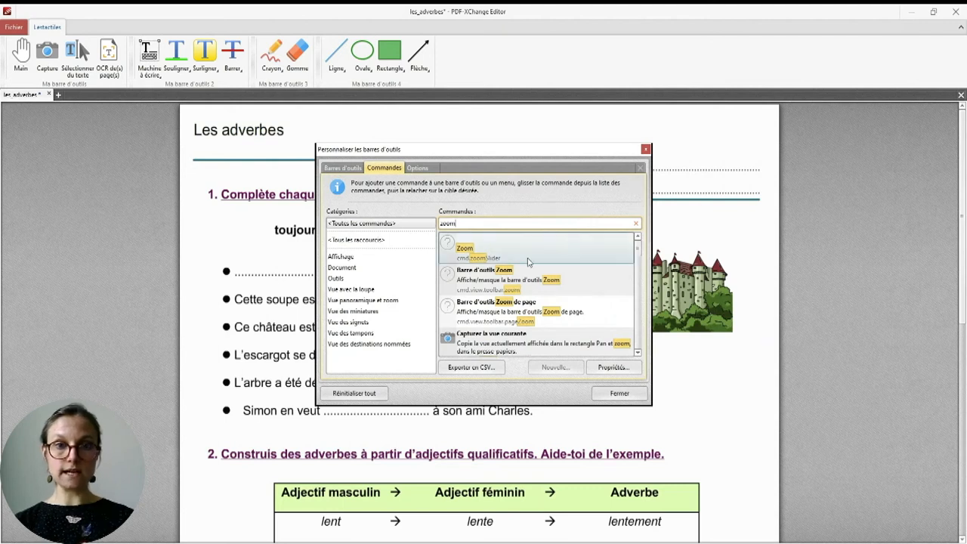
scroll(491, 299, down, 4)
scroll(491, 299, down, 2)
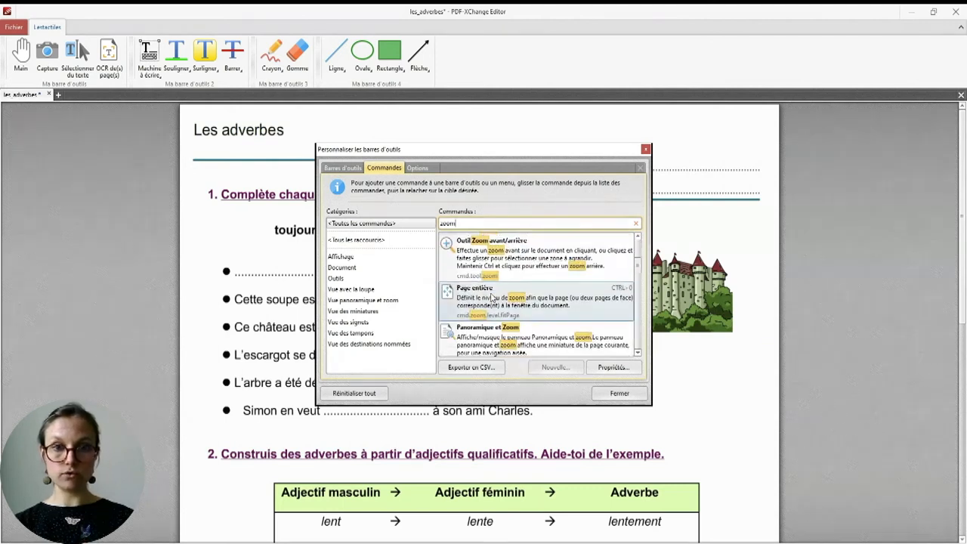
drag(446, 286, 491, 71)
scroll(457, 307, down, 5)
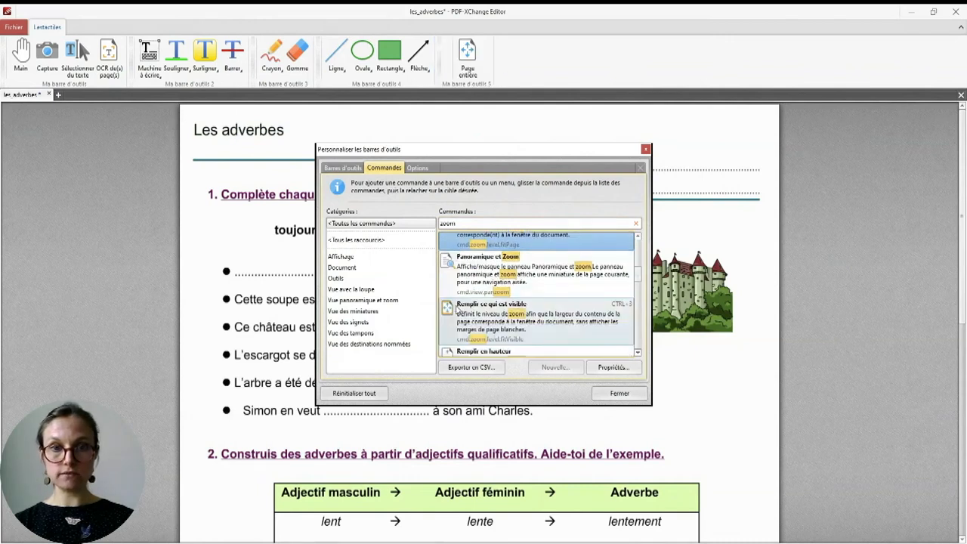
drag(457, 310, 493, 74)
Add Zoom arrière and the Zoom avant command for the preview (aperçu) after Taille actuelle in the fifth group, and clear the command search
scroll(469, 309, down, 4)
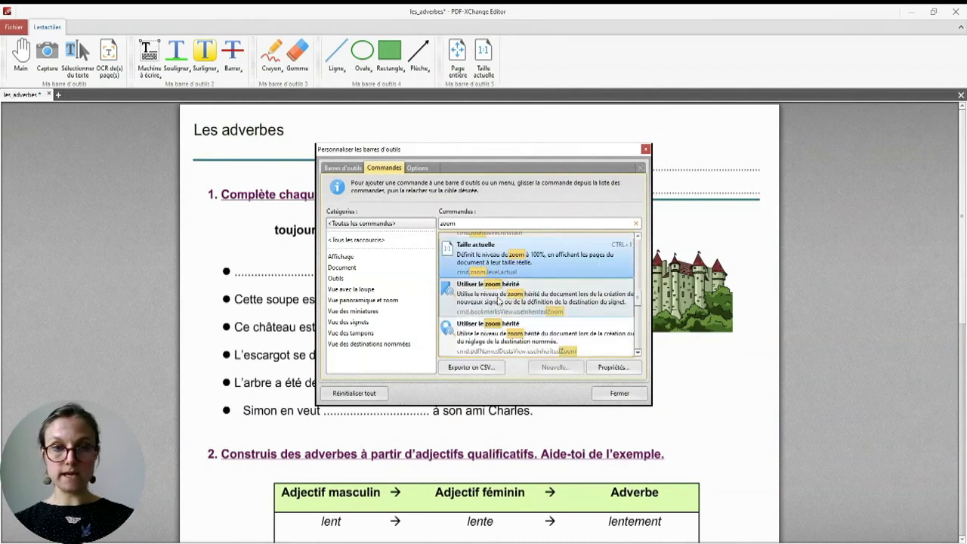
drag(444, 300, 508, 64)
scroll(474, 347, down, 2)
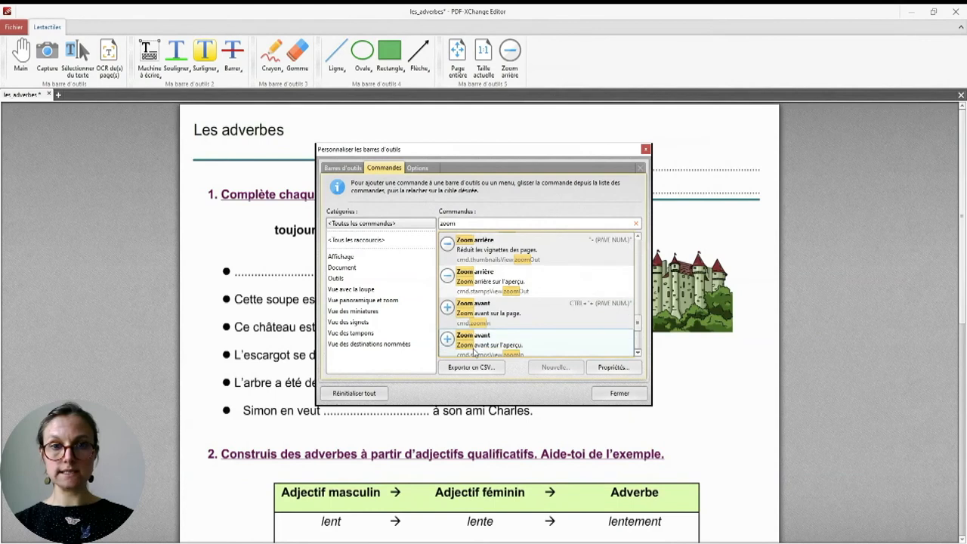
drag(473, 348, 536, 59)
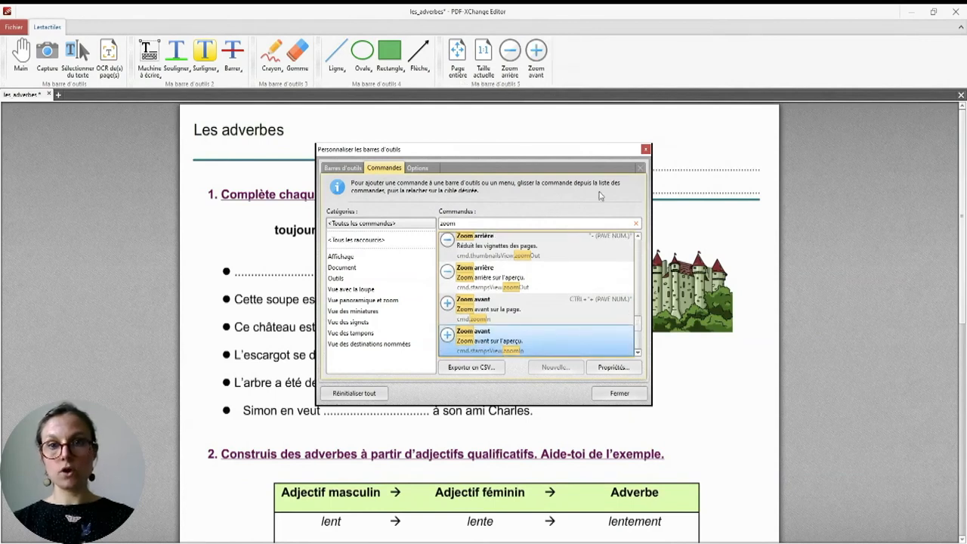
click(636, 224)
From the Lecture à haute voix category, place Lire le texte sélectionné à haute voix and Stopper la lecture in a new sixth group
scroll(352, 325, down, 1)
scroll(352, 331, down, 4)
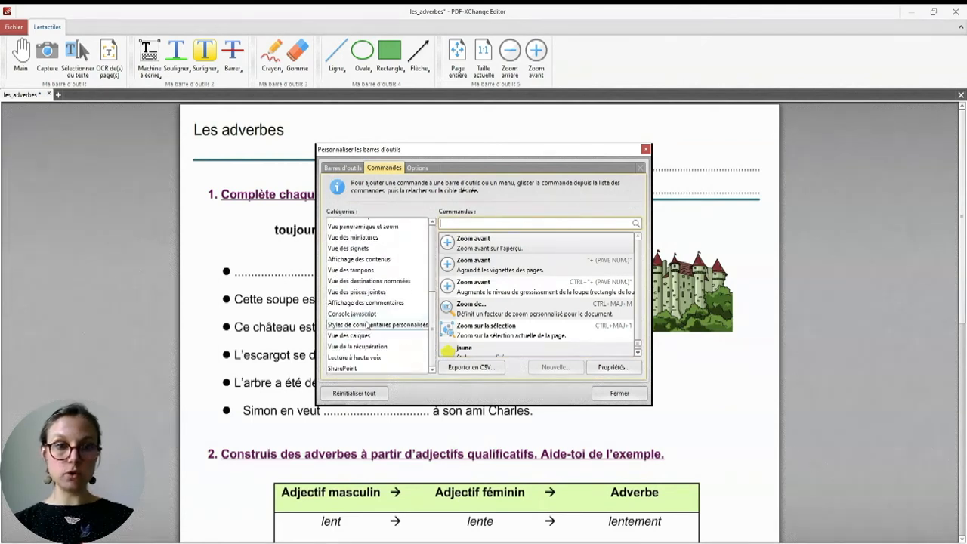
click(365, 357)
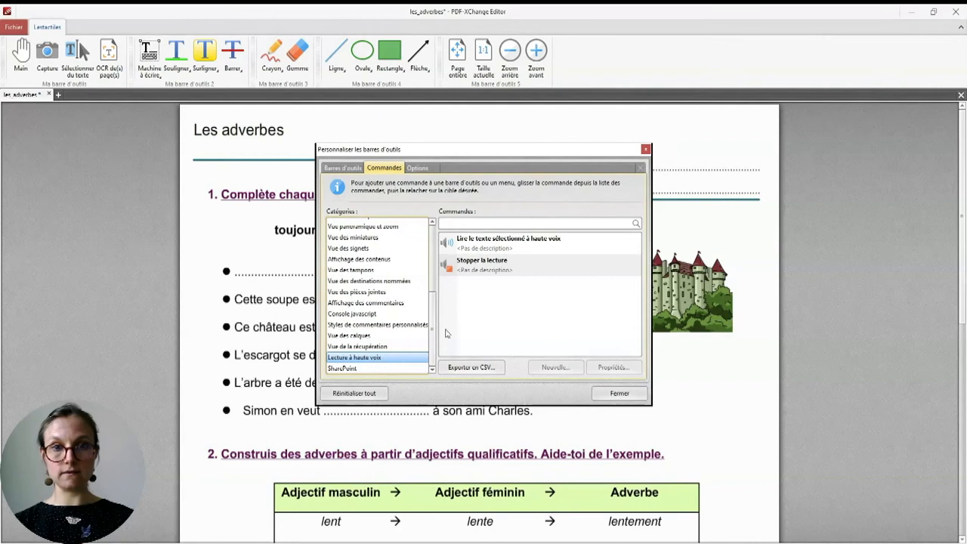
drag(472, 251, 602, 72)
drag(468, 262, 626, 74)
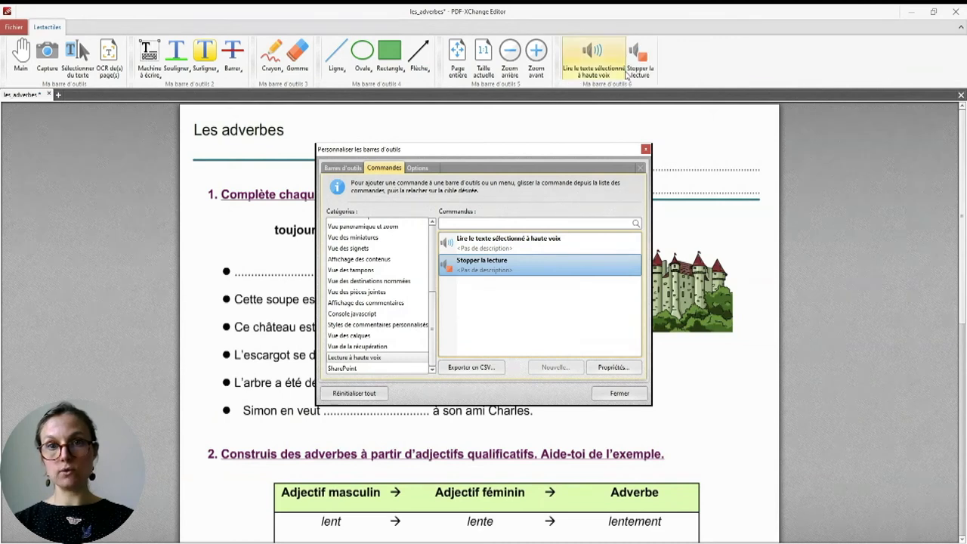
Review the toolbar display and locking options, and close the toolbar customization dialog
click(416, 169)
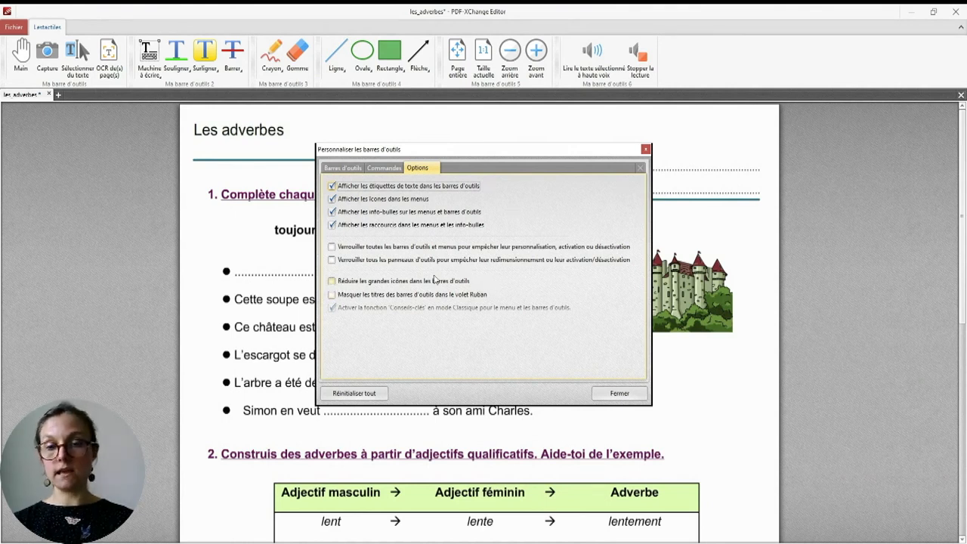
click(612, 393)
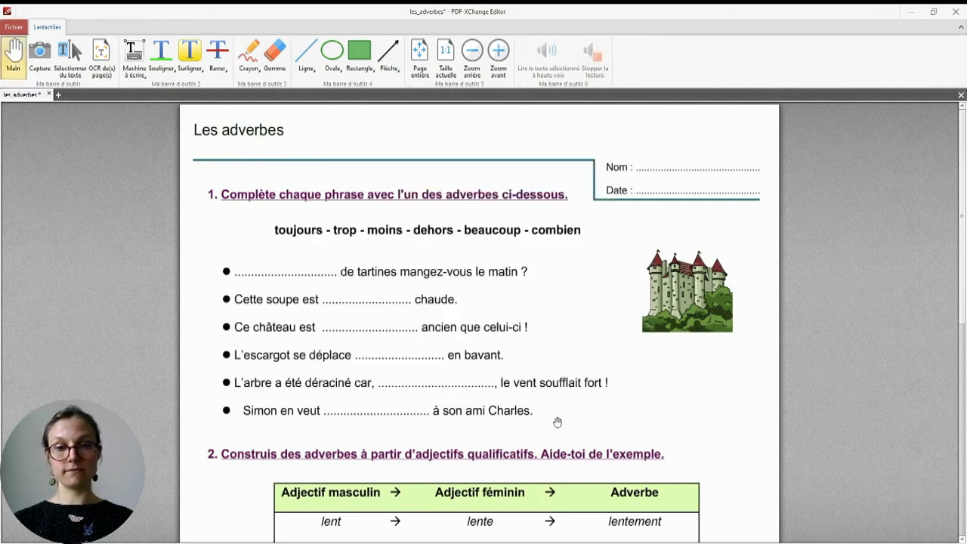